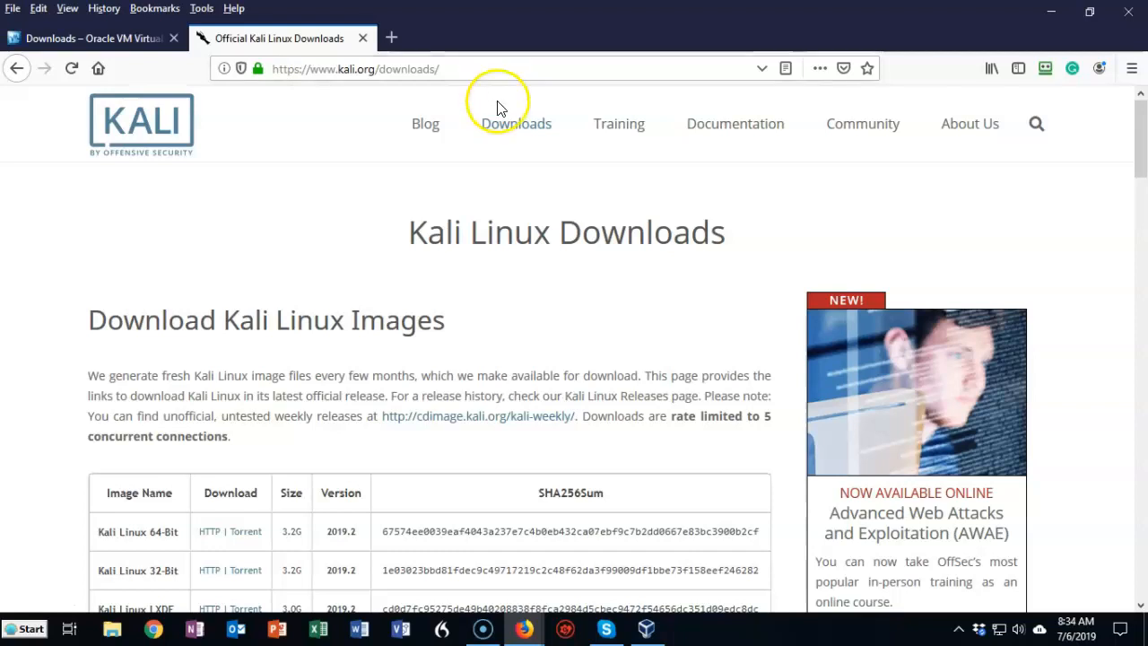
Step: Open the Offensive Security download page for Kali Linux 64-Bit VirtualBox and show the Kali Linux VirtualBox images
{"action": "mouse_move", "coordinate": [517, 123]}
{"action": "scroll", "coordinate": [529, 197], "scroll_direction": "down", "scroll_amount": 5}
{"action": "scroll", "coordinate": [385, 385], "scroll_direction": "down", "scroll_amount": 3}
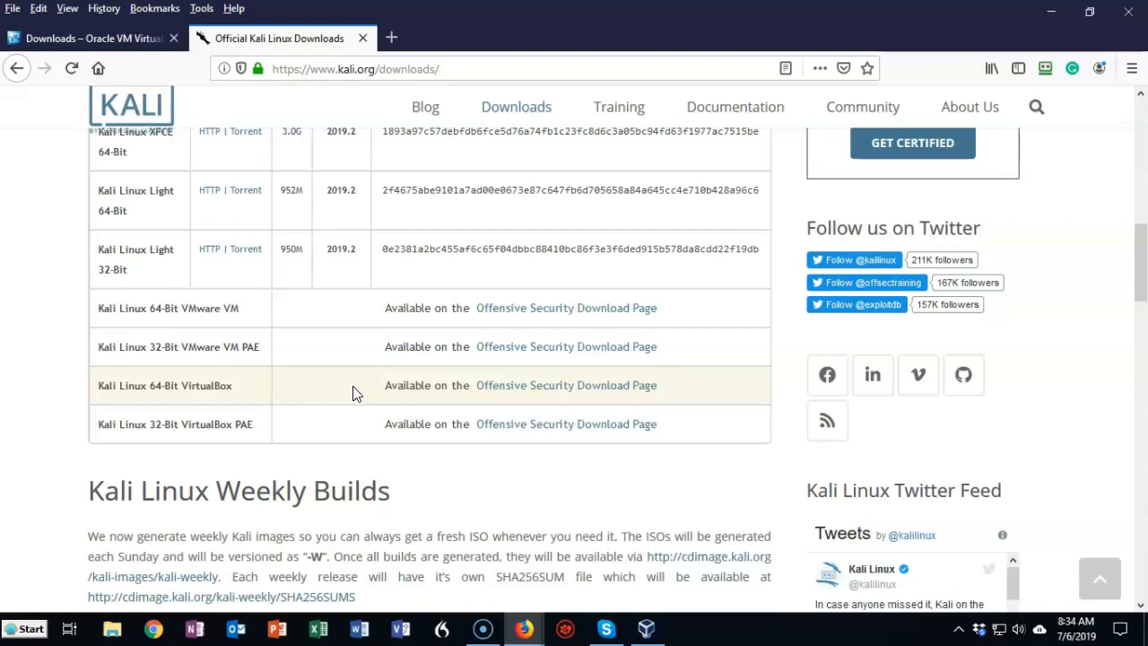
{"action": "left_click", "coordinate": [592, 391]}
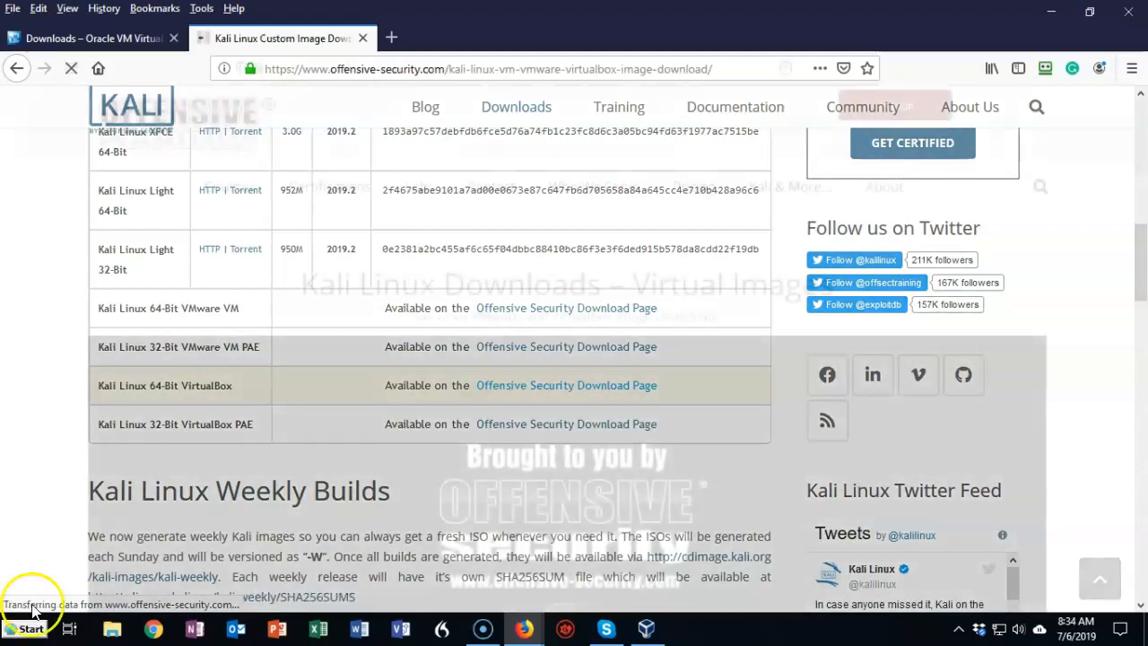
{"action": "scroll", "coordinate": [962, 294], "scroll_direction": "down", "scroll_amount": 3}
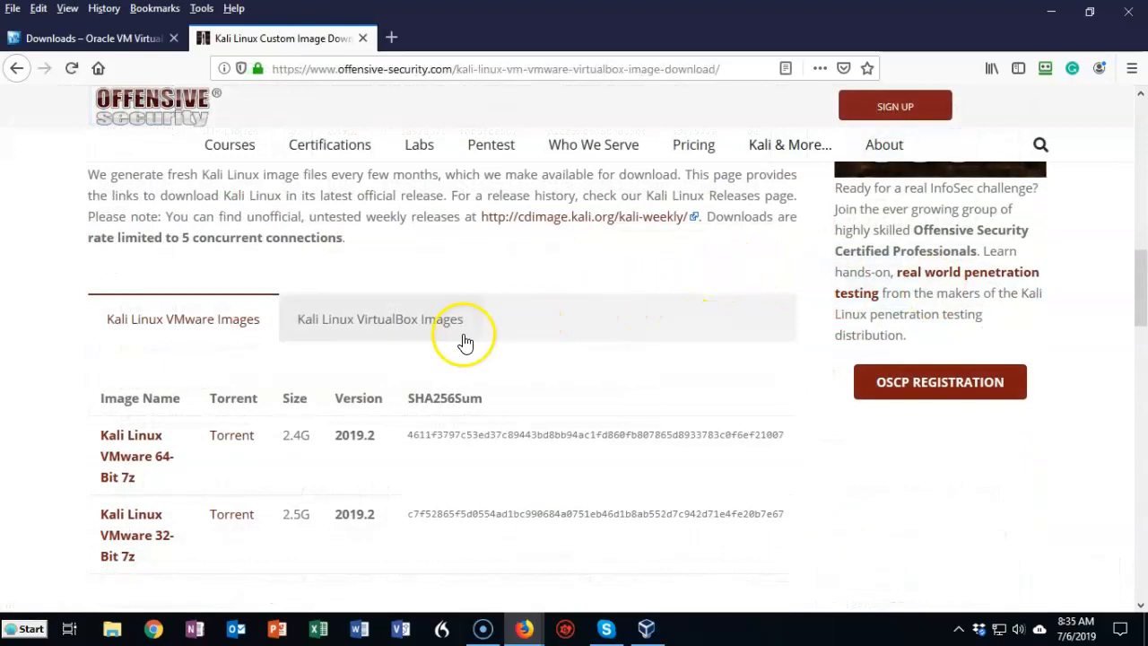
{"action": "left_click", "coordinate": [442, 329]}
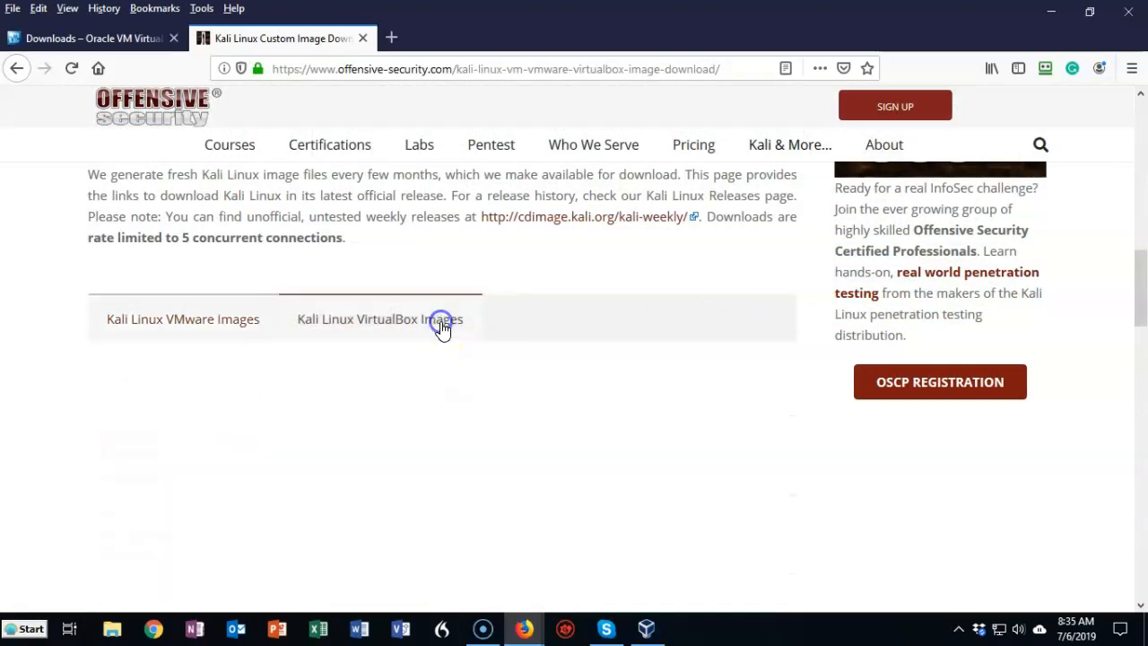
{"action": "scroll", "coordinate": [596, 336], "scroll_direction": "down", "scroll_amount": 2}
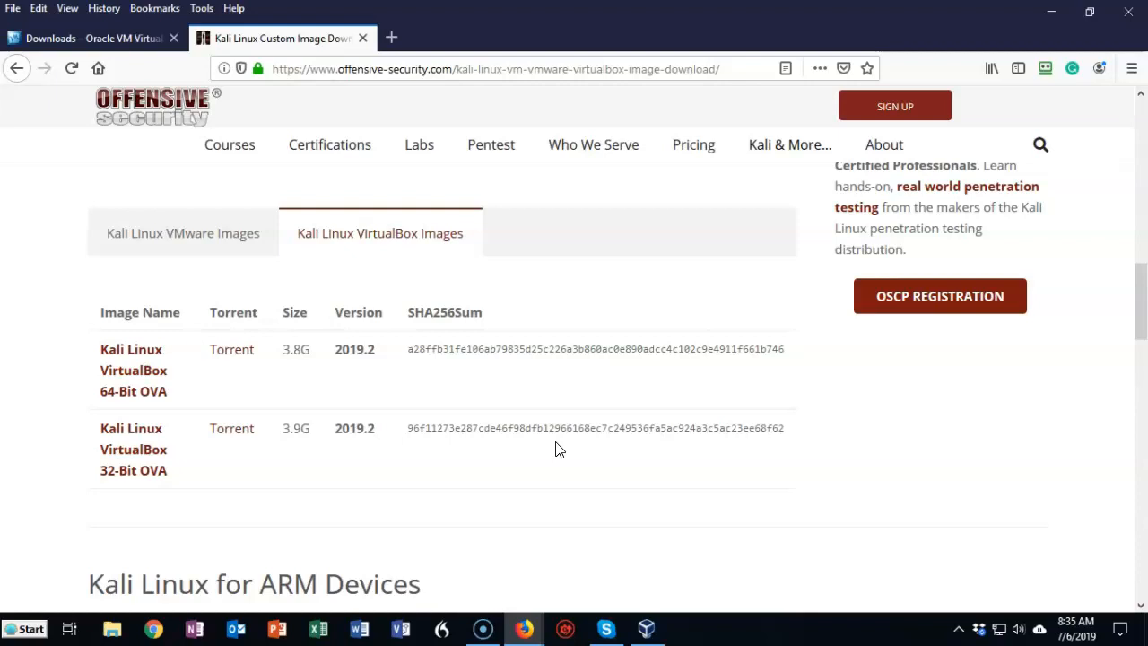
Step: Open the 64-bit VirtualBox torrent with Free Download Manager and download only kali-linux-2019.2-vbox-amd64.ova, excluding the sha256sum file
{"action": "left_click", "coordinate": [229, 357]}
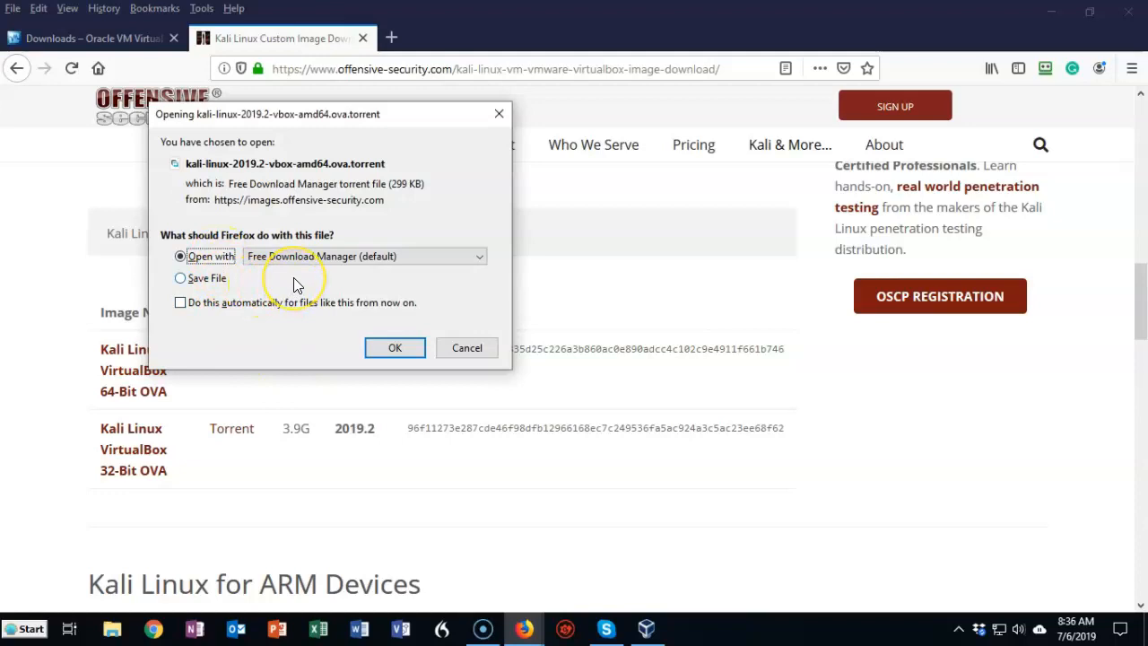
{"action": "left_click", "coordinate": [392, 352]}
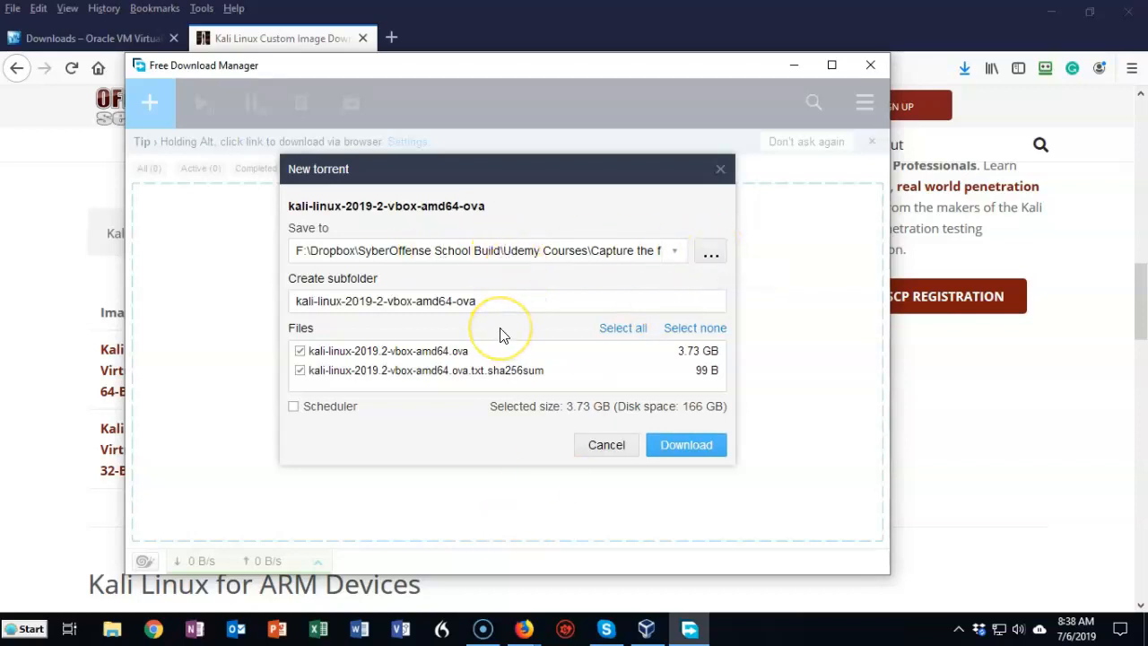
{"action": "left_click", "coordinate": [300, 369]}
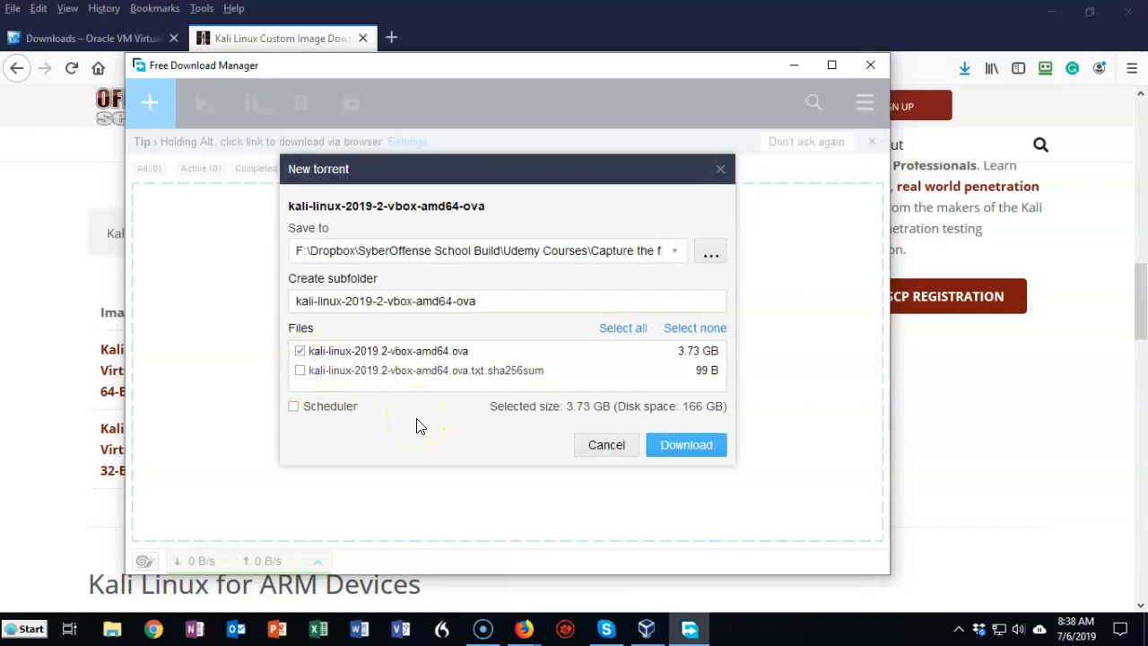
{"action": "left_click", "coordinate": [380, 303]}
{"action": "left_click", "coordinate": [686, 449]}
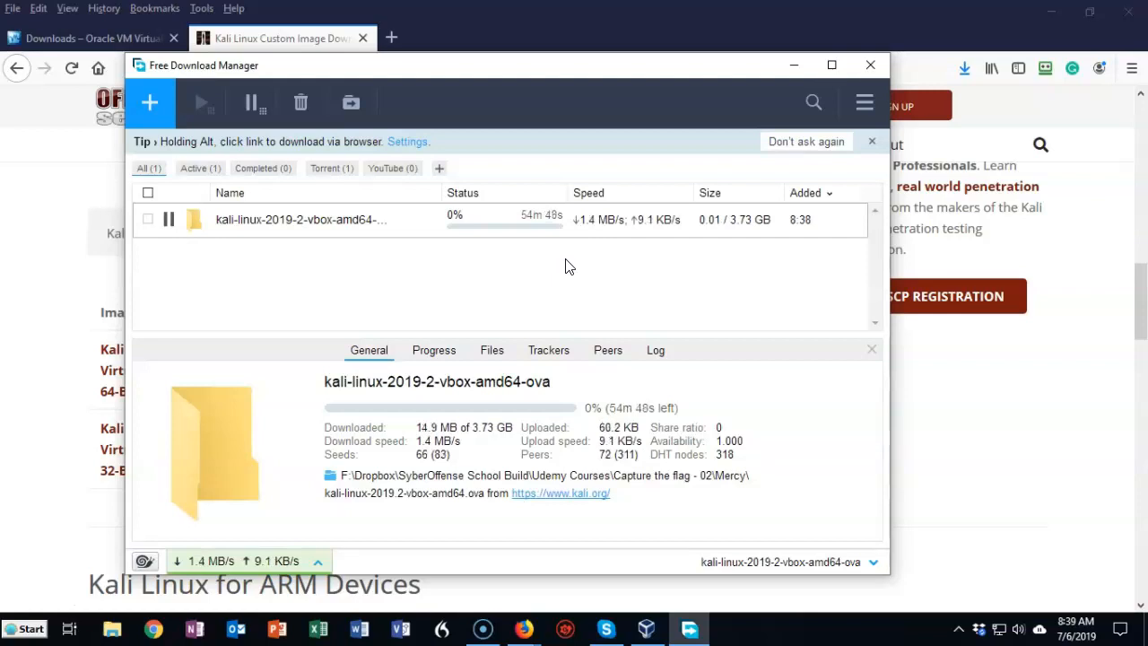
Step: Switch to Oracle VM VirtualBox and load kali-linux-2019.2-vbox-amd64.ova from the kali-linux-2019-2-vbox-amd64-ova folder as the appliance to import
{"action": "left_click", "coordinate": [34, 602]}
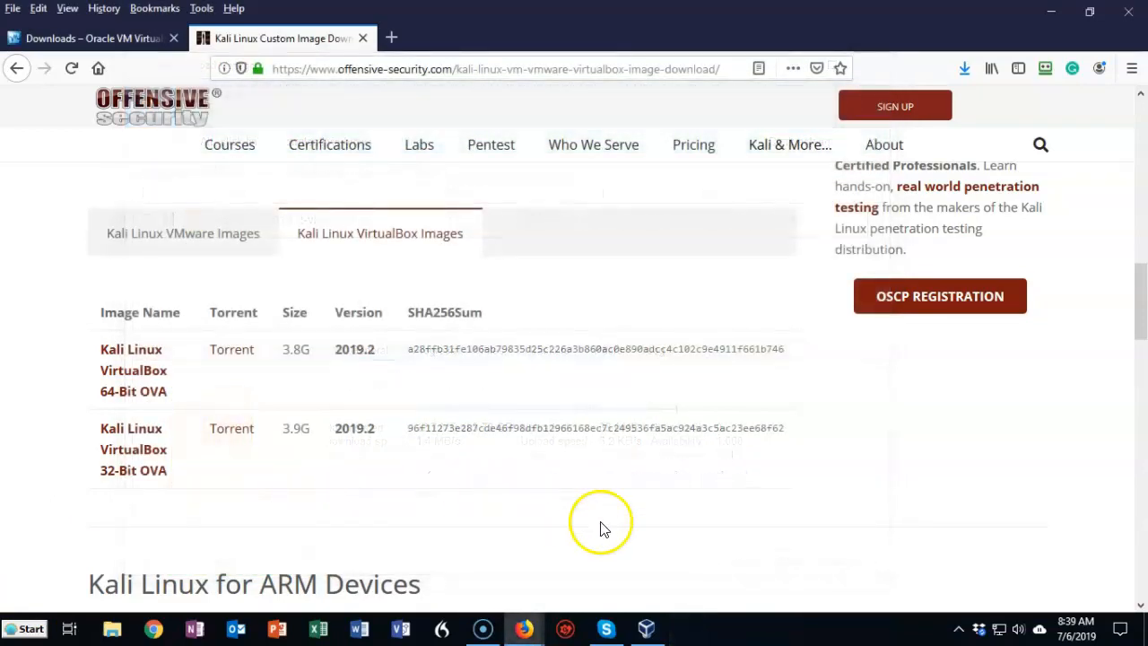
{"action": "left_click", "coordinate": [648, 630]}
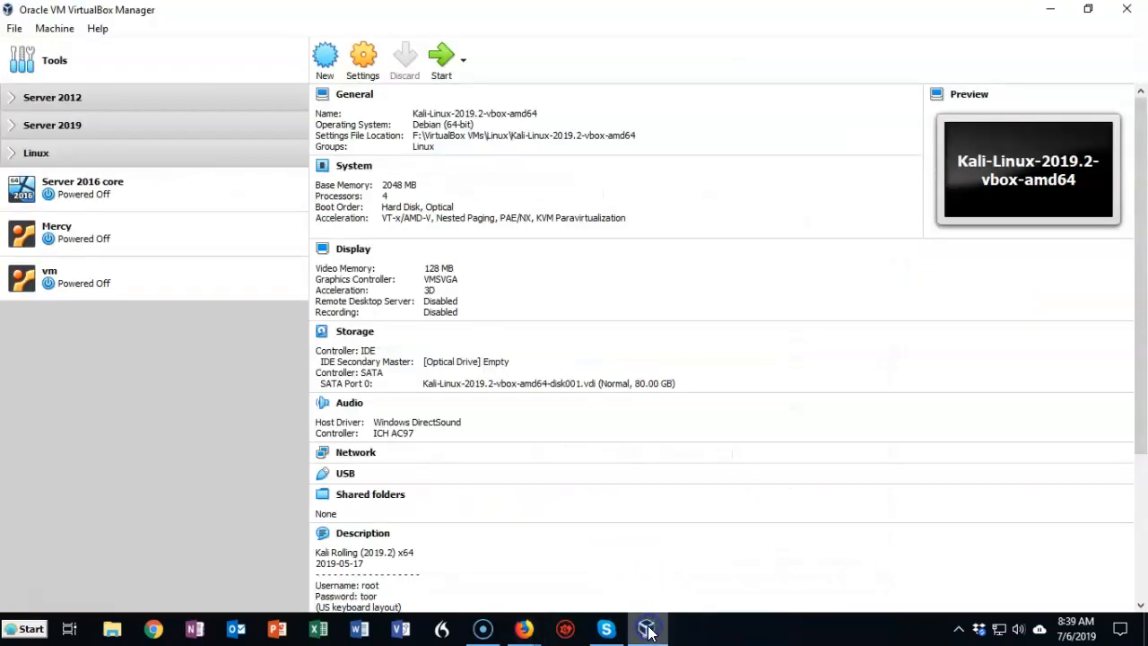
{"action": "left_click", "coordinate": [14, 29]}
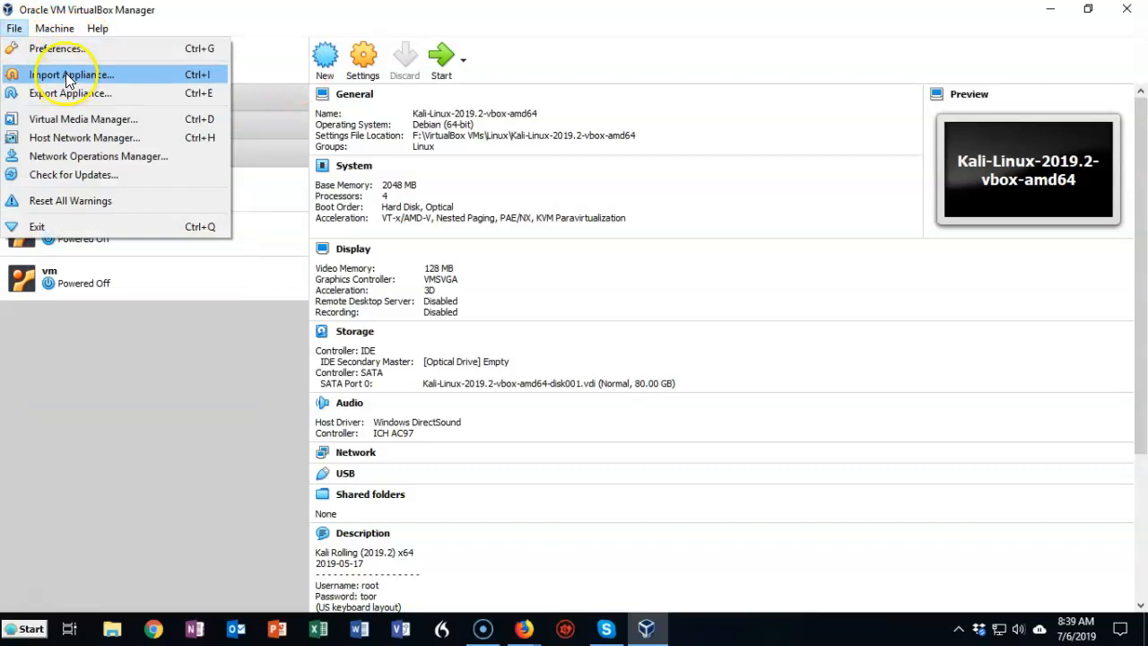
{"action": "left_click", "coordinate": [67, 75]}
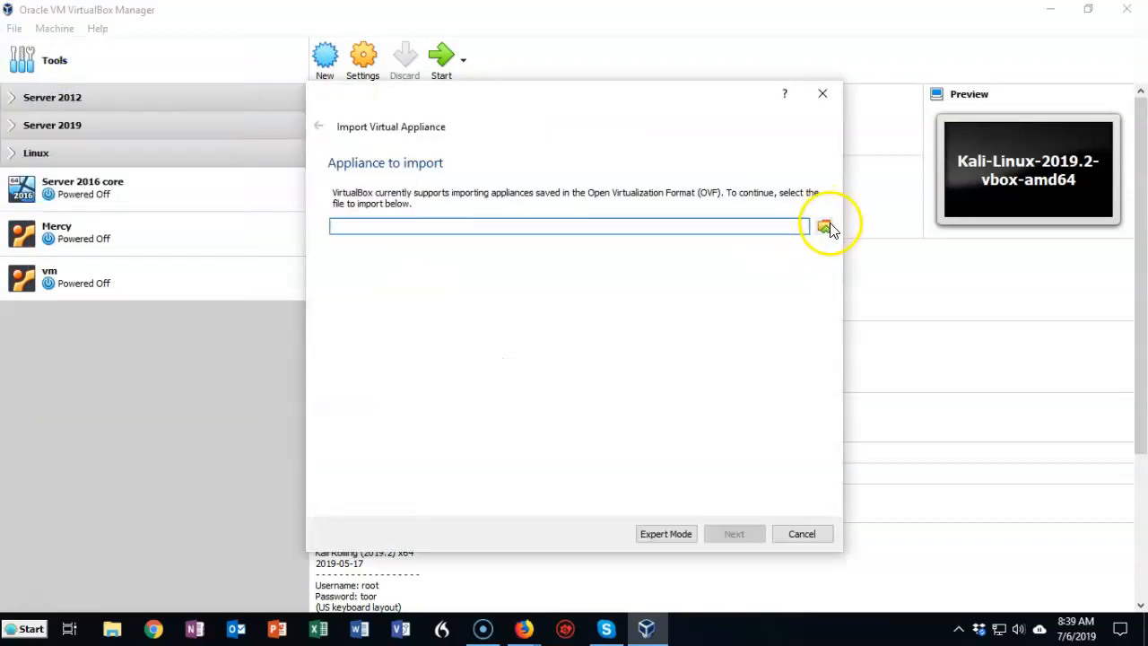
{"action": "left_click", "coordinate": [828, 226]}
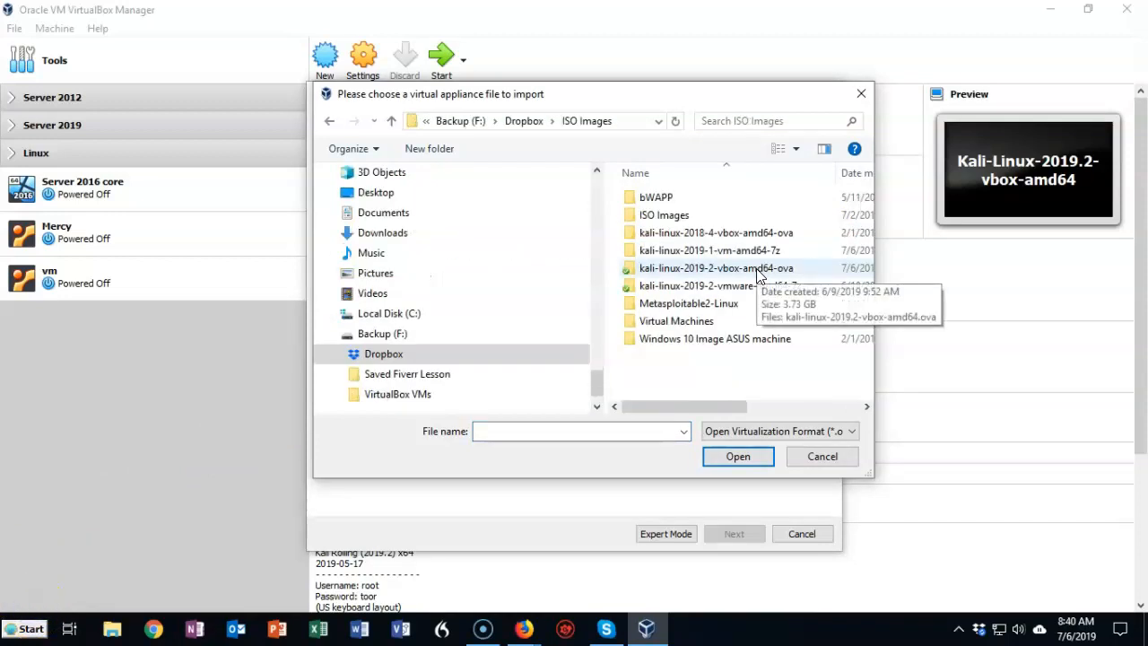
{"action": "double_click", "coordinate": [757, 268]}
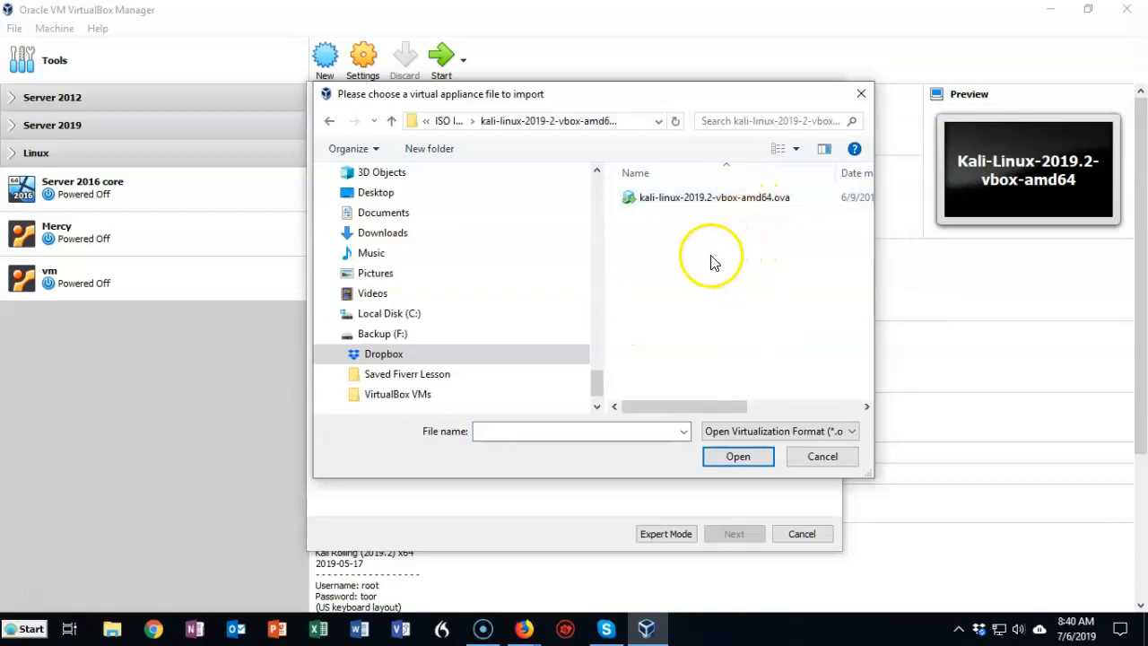
{"action": "double_click", "coordinate": [677, 199]}
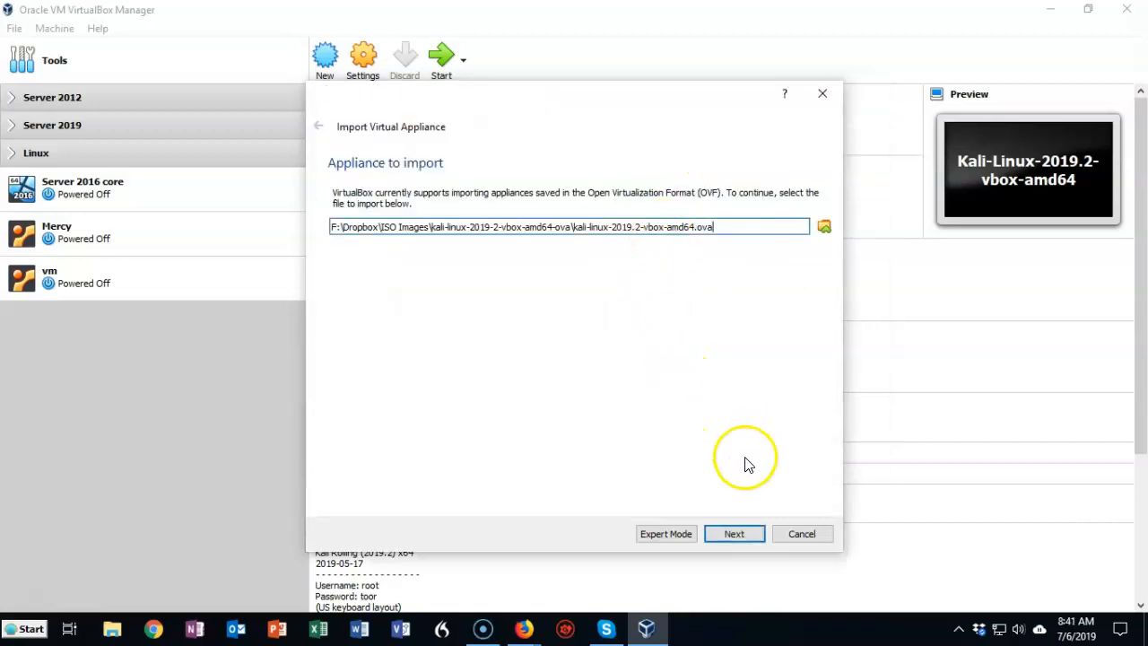
{"action": "left_click", "coordinate": [733, 535]}
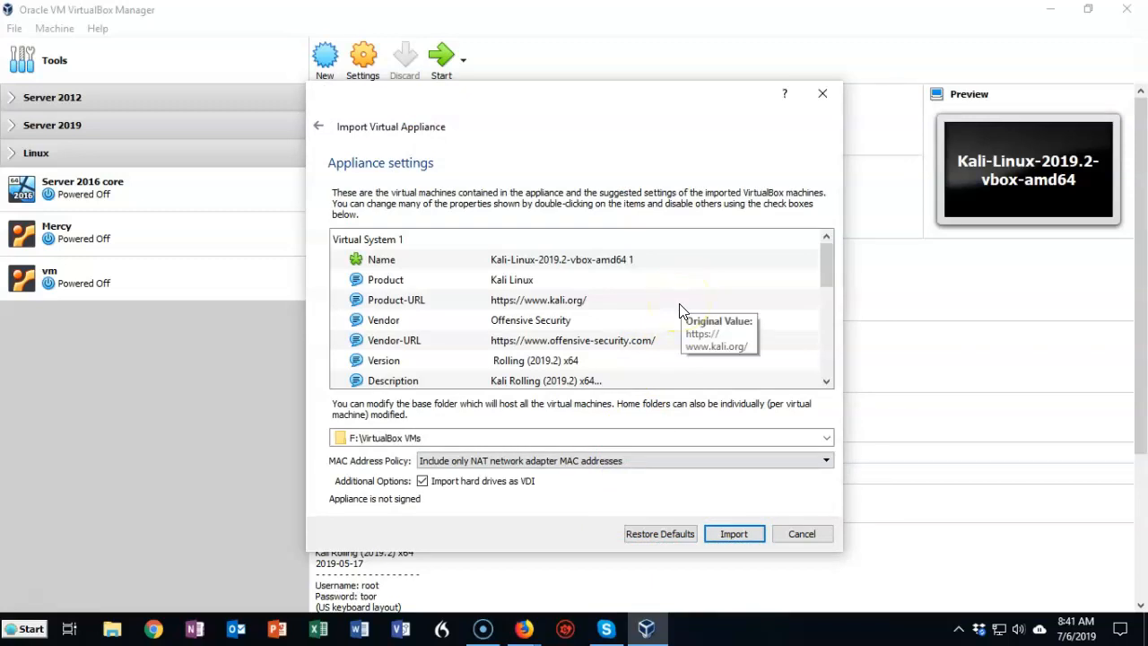
Step: Disable the USB controller in the appliance settings and import the appliance
{"action": "scroll", "coordinate": [709, 296], "scroll_direction": "down", "scroll_amount": 1}
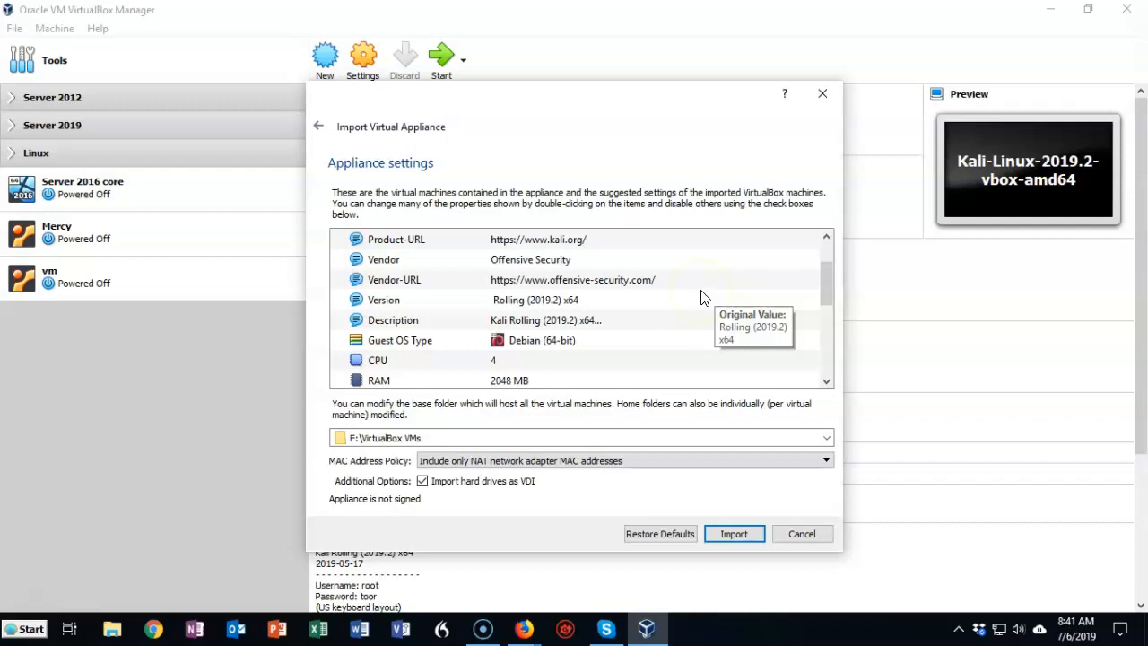
{"action": "scroll", "coordinate": [703, 299], "scroll_direction": "down", "scroll_amount": 1}
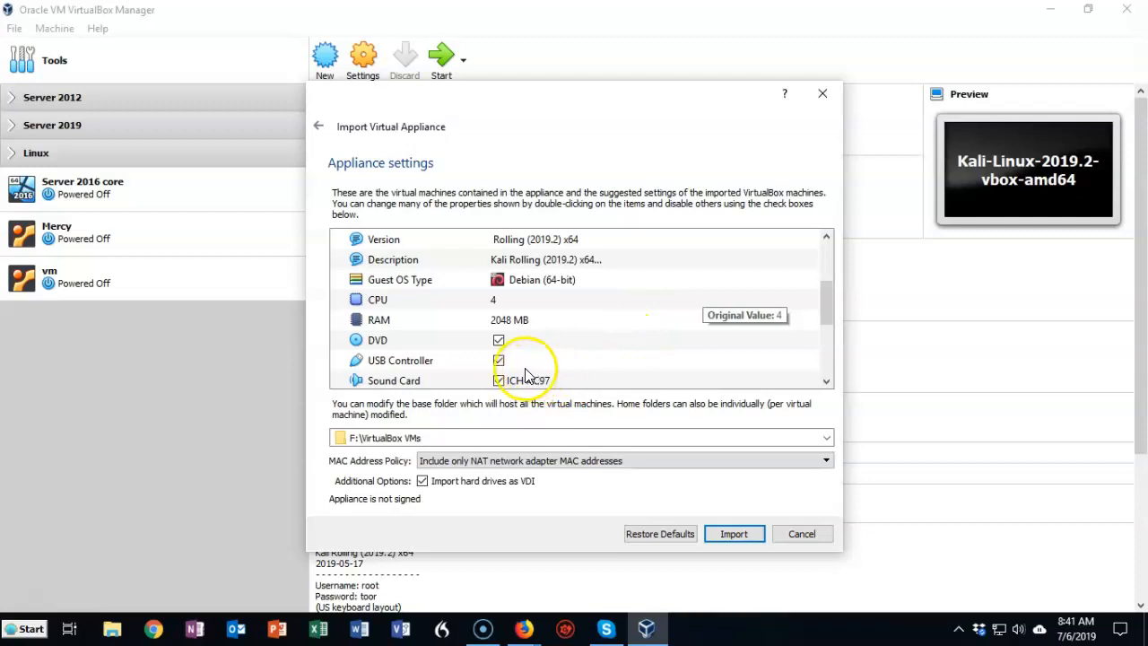
{"action": "left_click", "coordinate": [499, 361]}
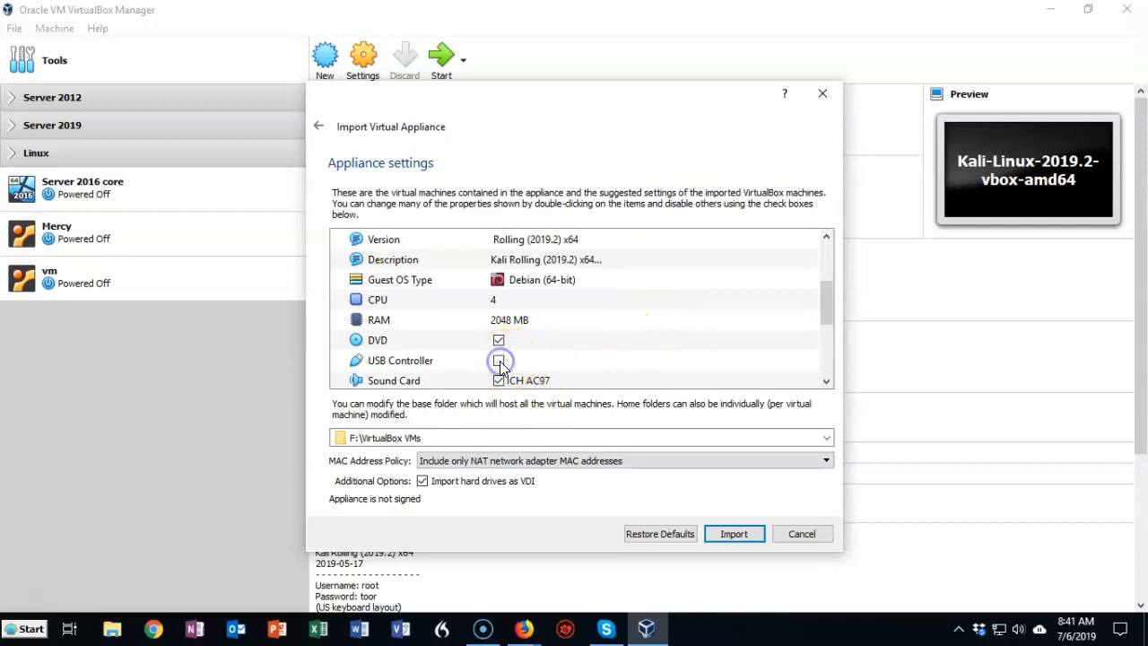
{"action": "left_click", "coordinate": [433, 437]}
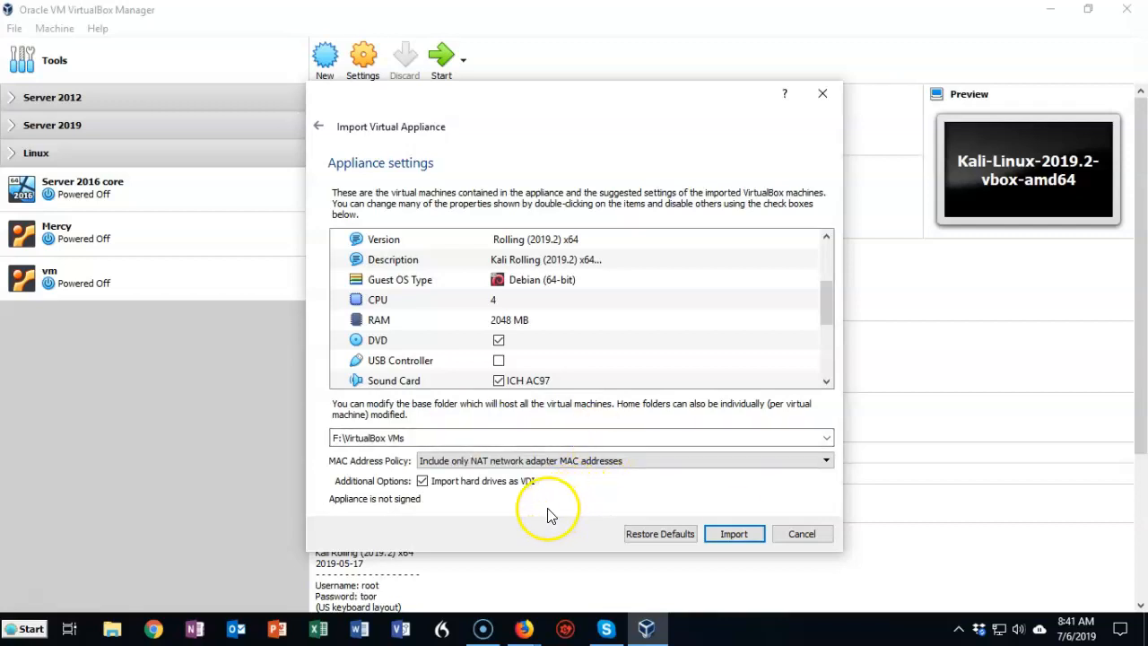
{"action": "left_click", "coordinate": [733, 535]}
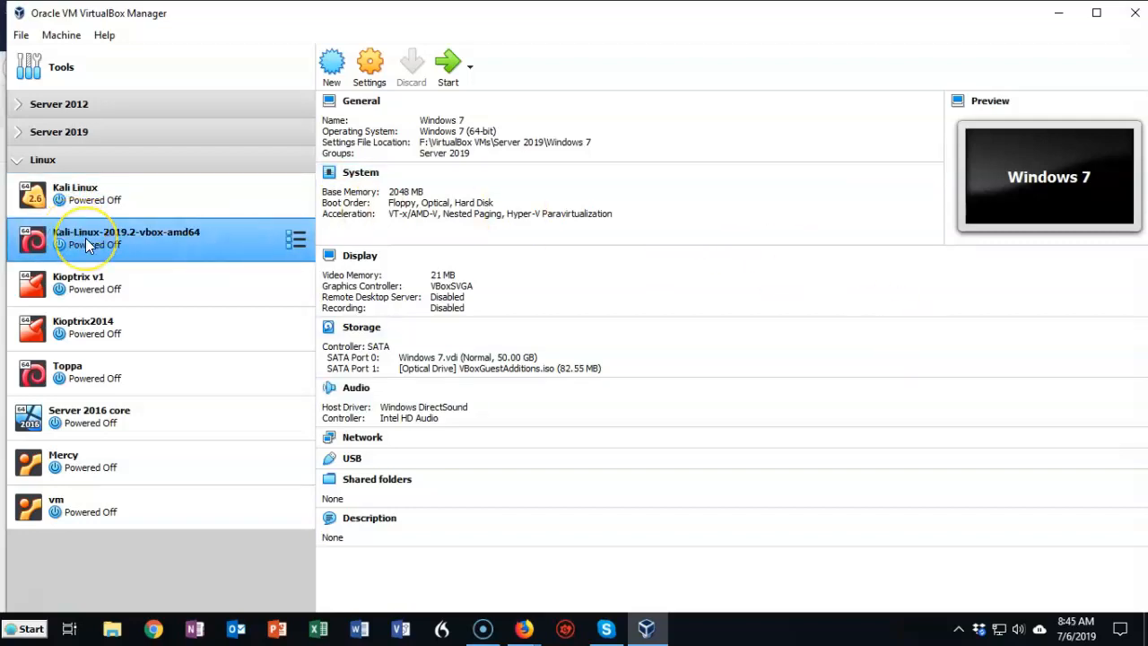
Step: Start the Kali-Linux-2019.2-vbox-amd64 virtual machine and sign in as root with the account password
{"action": "left_click", "coordinate": [451, 67]}
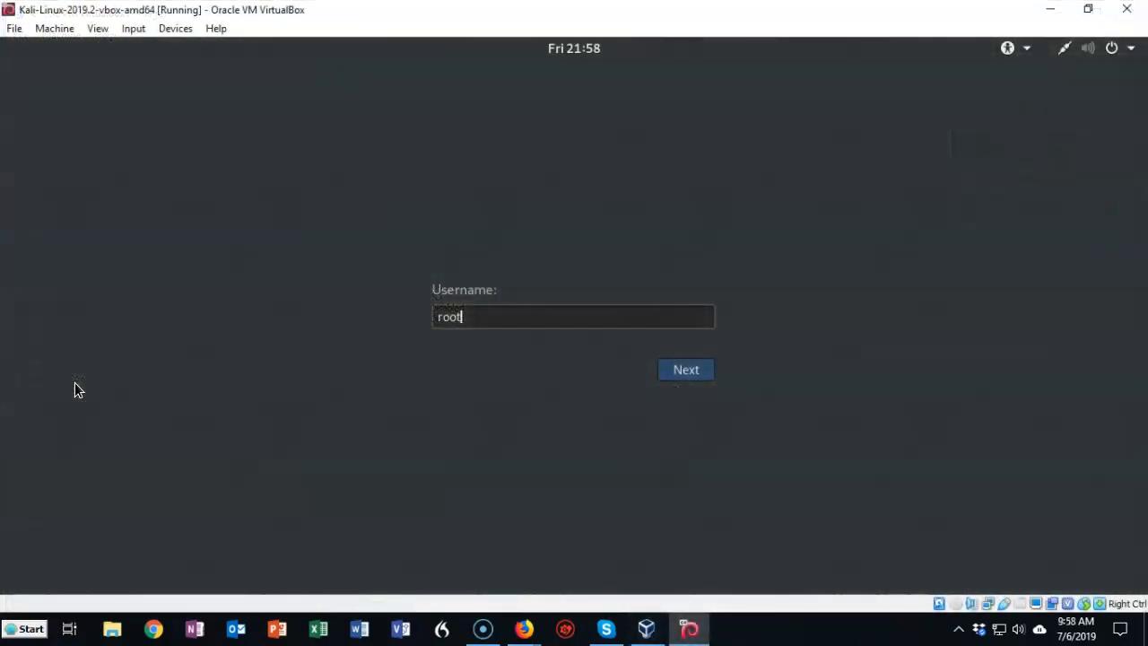
{"action": "left_click", "coordinate": [693, 369]}
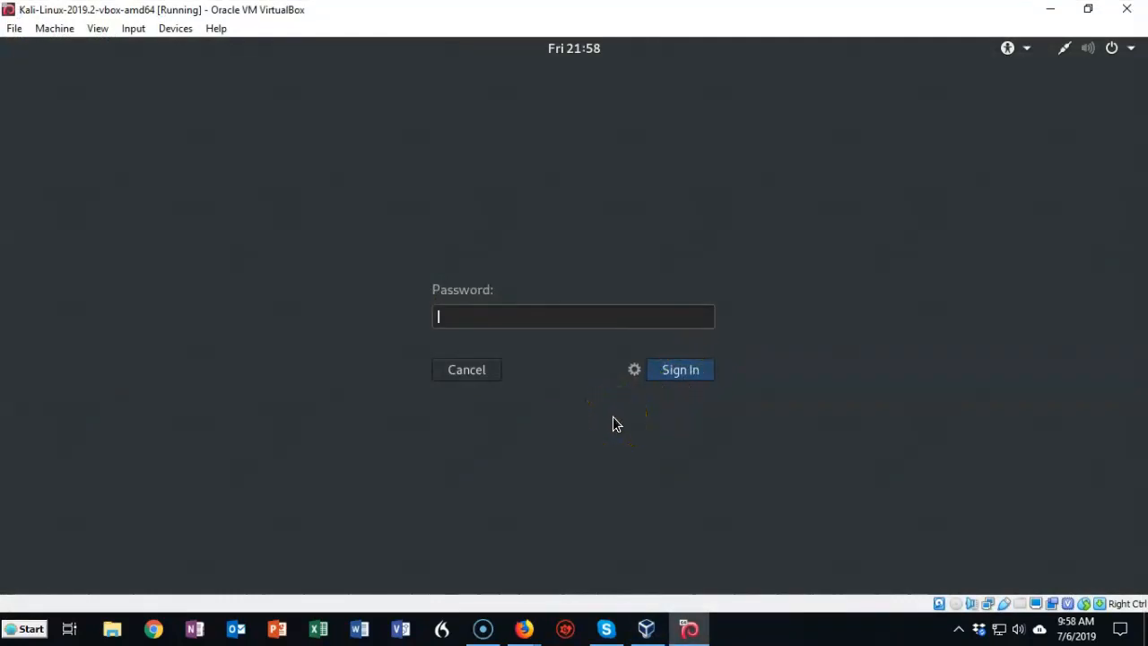
{"action": "type", "text": "too"}
{"action": "key", "text": "BackSpace"}
{"action": "key", "text": "BackSpace"}
{"action": "key", "text": "BackSpace"}
{"action": "type", "text": "toor"}
{"action": "key", "text": "Return"}
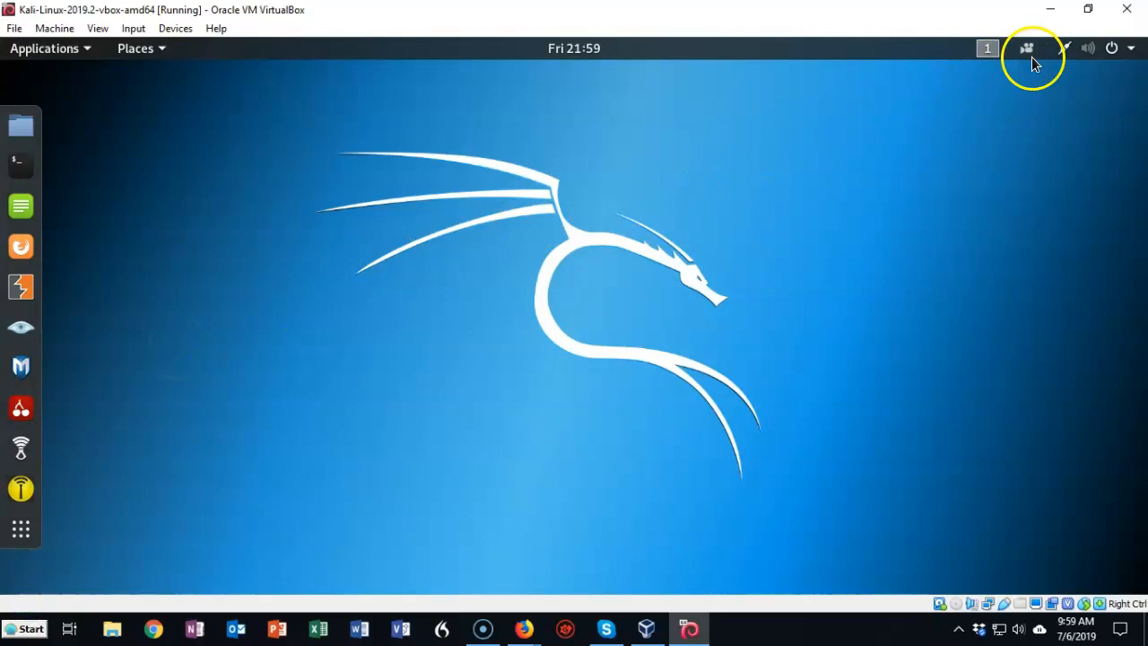
Step: Open the Kali Power settings and inspect the Blank screen choices and the Automatic suspend option
{"action": "left_click", "coordinate": [1114, 50]}
{"action": "left_click", "coordinate": [951, 266]}
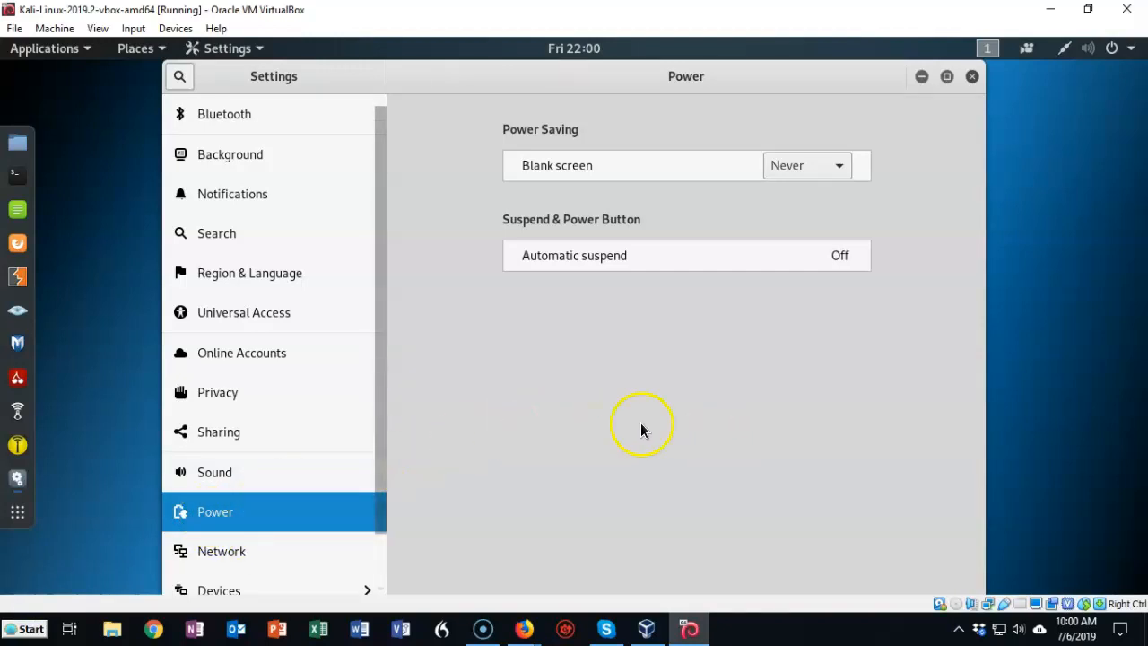
{"action": "left_click", "coordinate": [840, 168]}
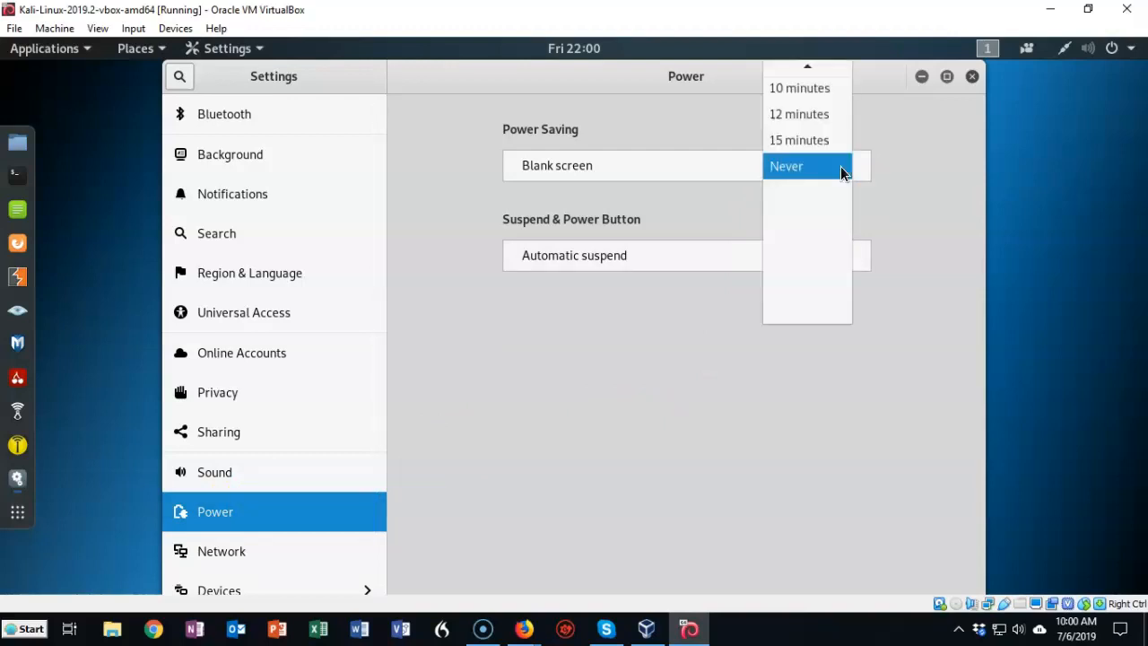
{"action": "left_click", "coordinate": [816, 226]}
{"action": "left_click", "coordinate": [719, 365]}
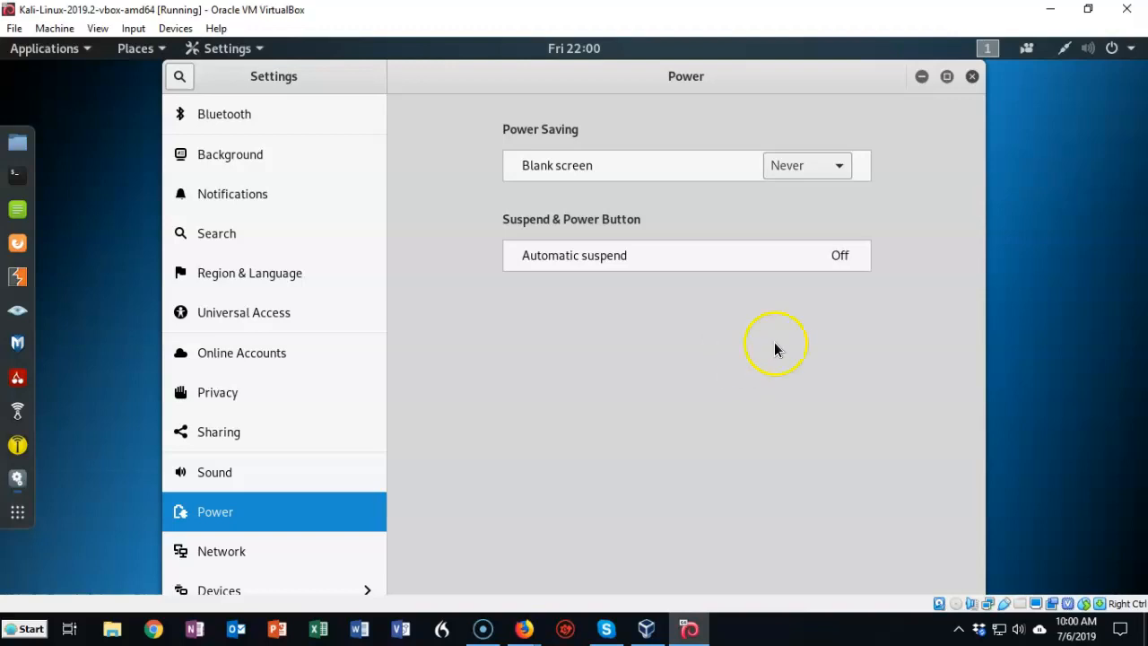
{"action": "left_click", "coordinate": [841, 256]}
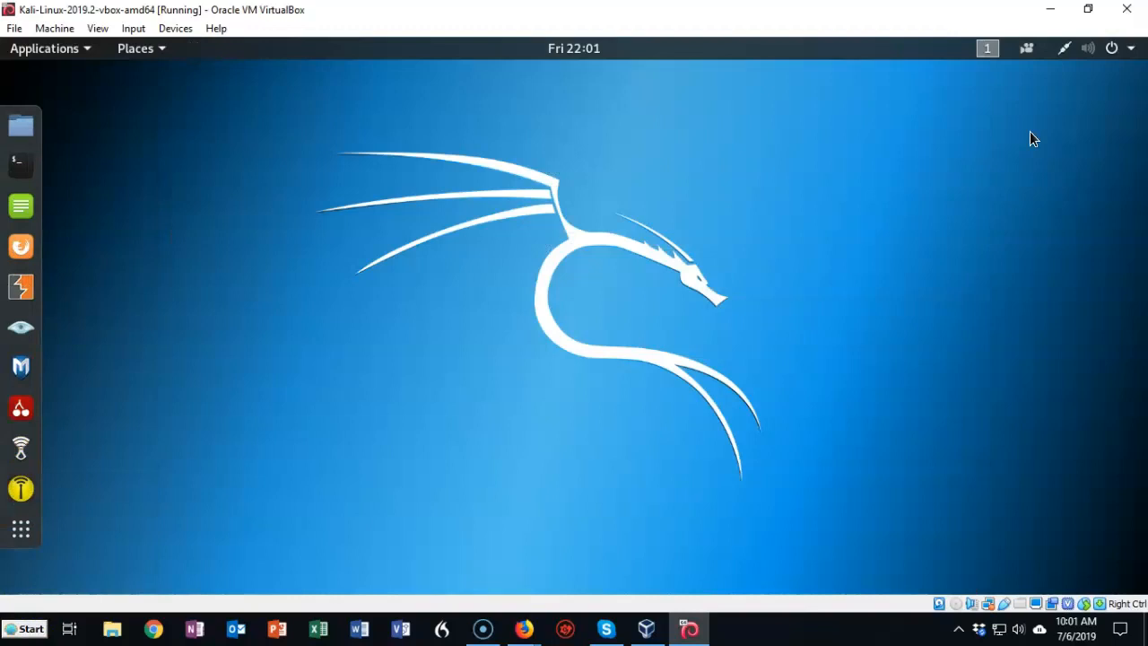
Step: Open a terminal in Kali and run apt upgrade
{"action": "left_click", "coordinate": [21, 166]}
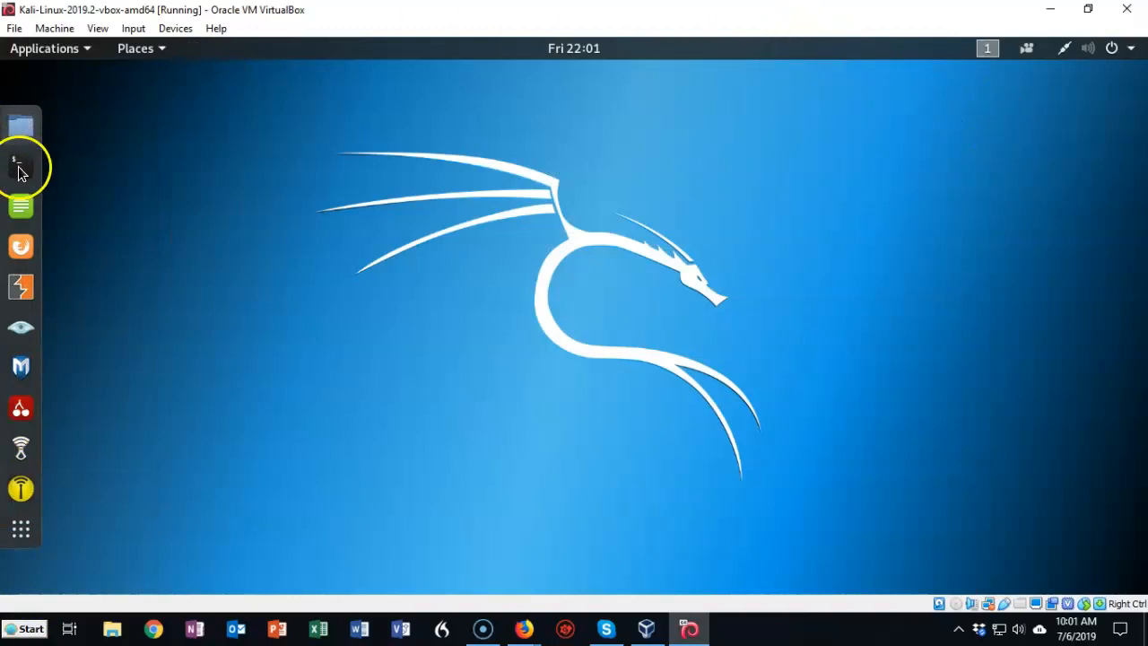
{"action": "type", "text": "apt upgrade"}
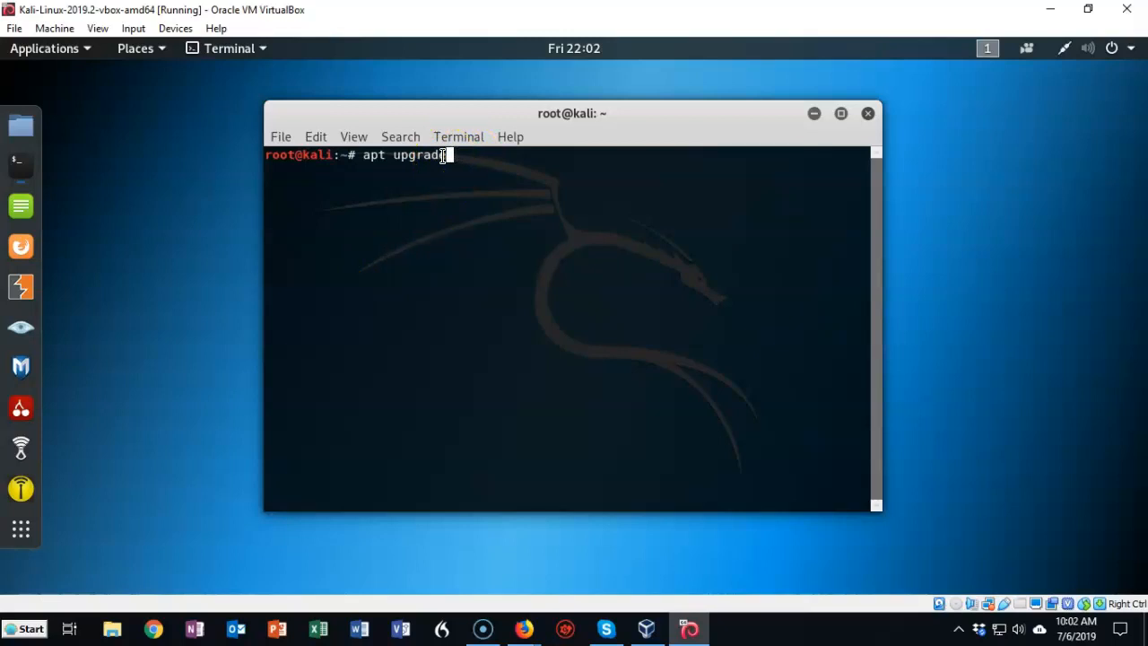
{"action": "key", "text": "Return"}
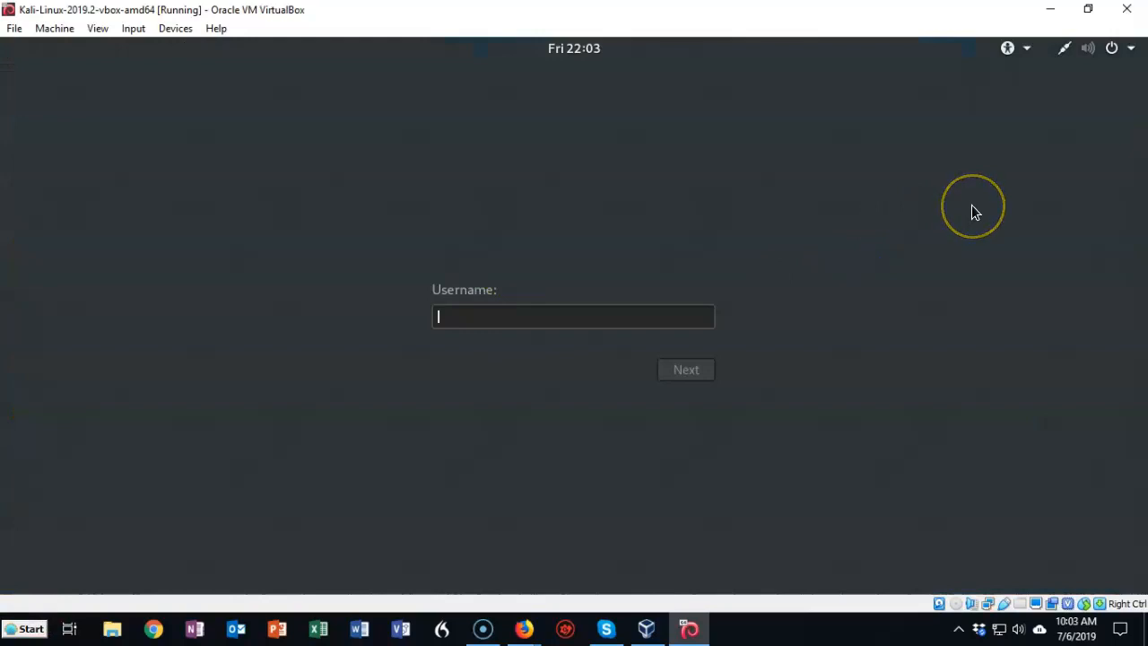
Step: Sign back in to Kali as root with the account password and open a terminal
{"action": "type", "text": "root"}
{"action": "key", "text": "Return"}
{"action": "type", "text": "toor"}
{"action": "key", "text": "Return"}
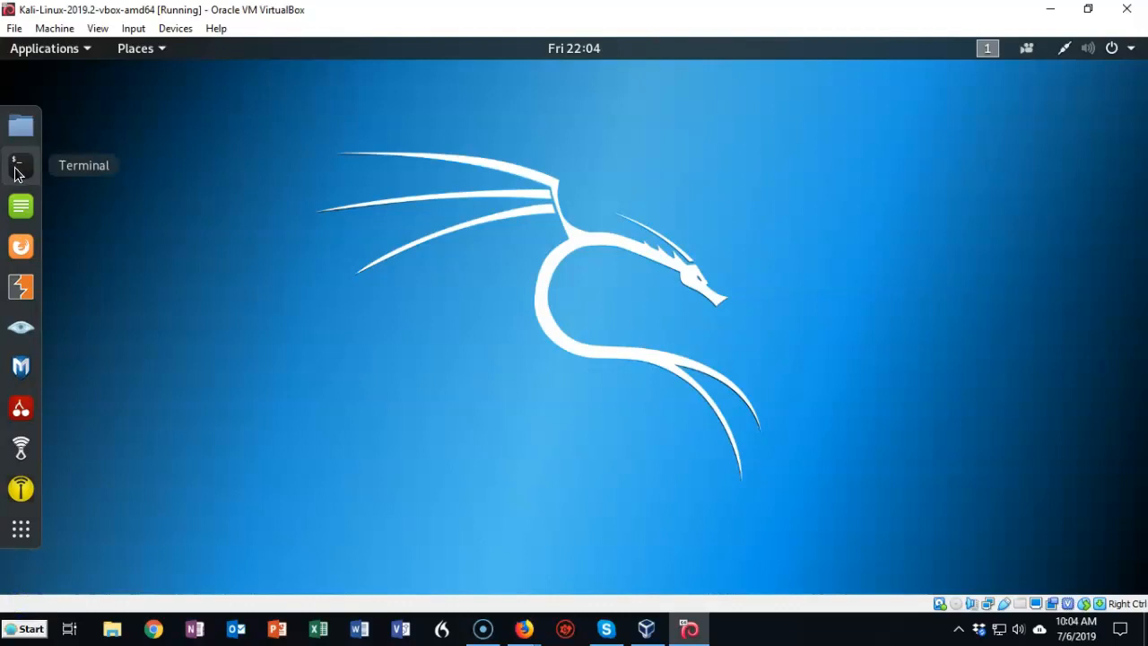
{"action": "left_click", "coordinate": [18, 170]}
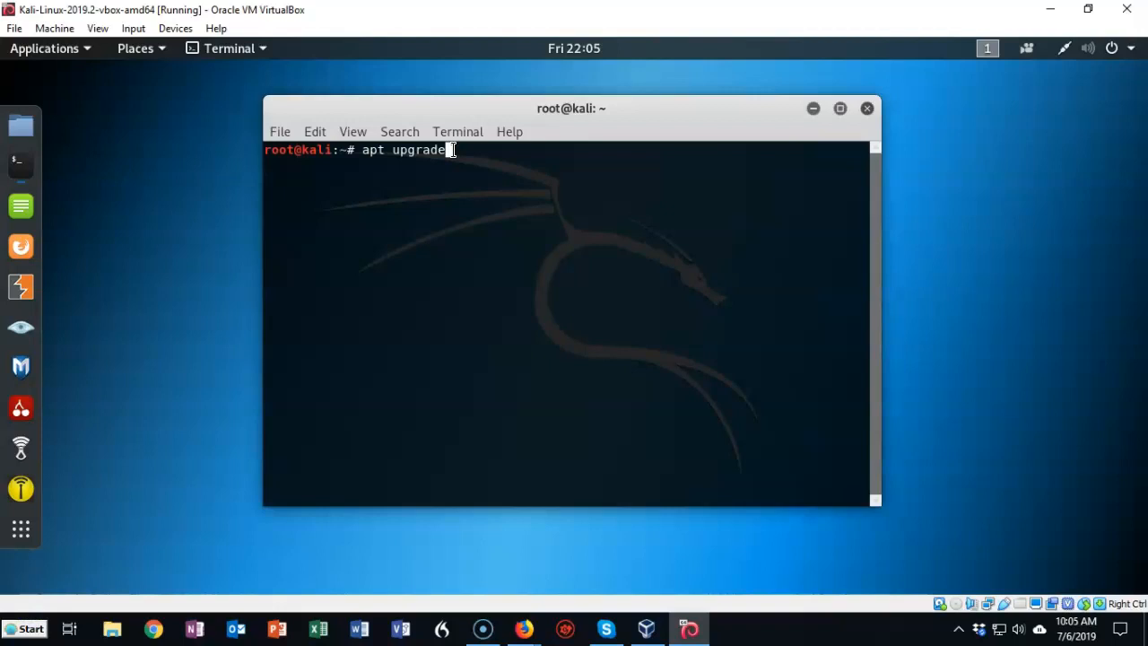
Step: Run apt upgrade in the Kali terminal and answer y to continue with the package installation
{"action": "left_click", "coordinate": [477, 160]}
{"action": "key", "text": "Return"}
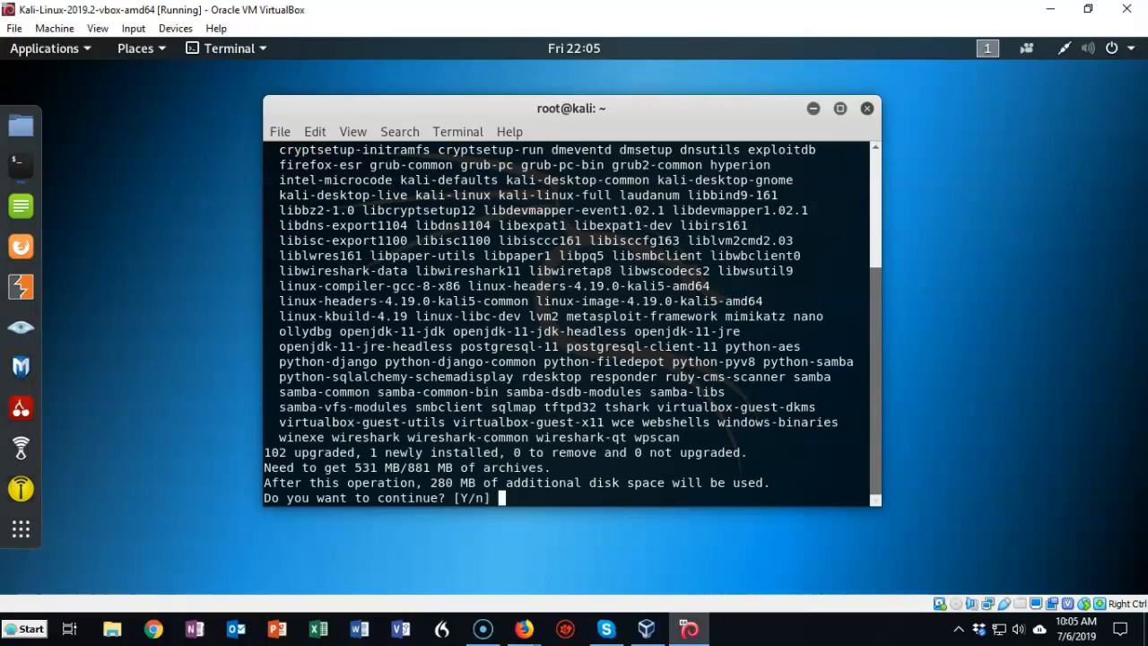
{"action": "type", "text": "y"}
{"action": "key", "text": "Return"}
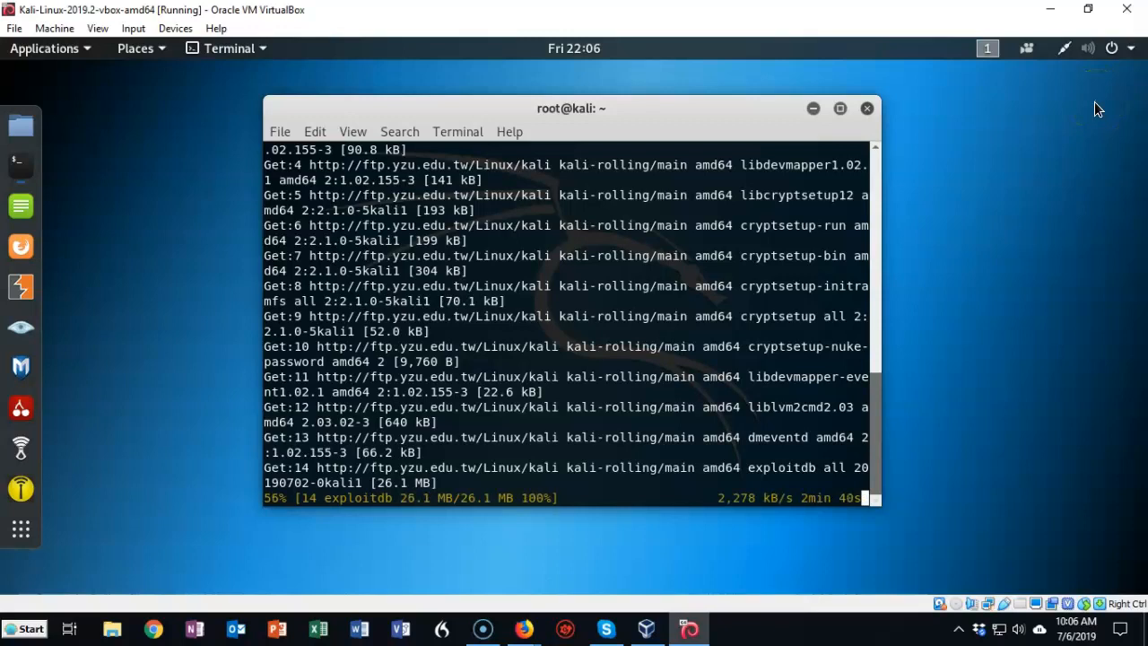
Step: Open Kali's Power Off dialog to view the Restart and Power Off choices, and cancel without shutting down
{"action": "left_click", "coordinate": [1110, 51]}
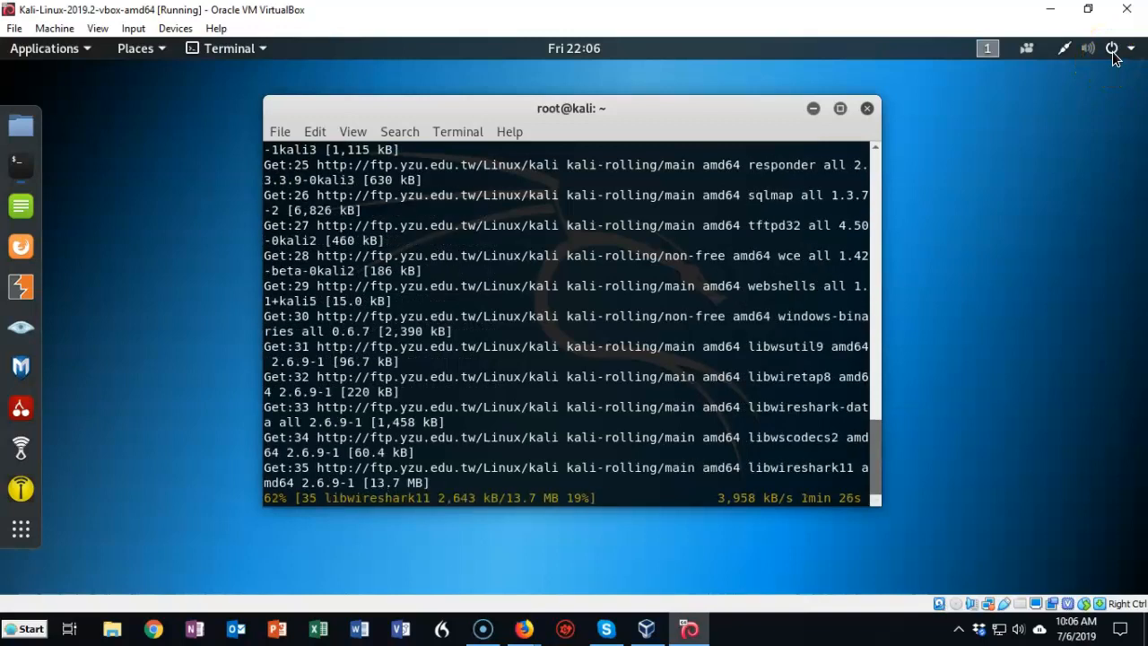
{"action": "left_click", "coordinate": [1110, 51]}
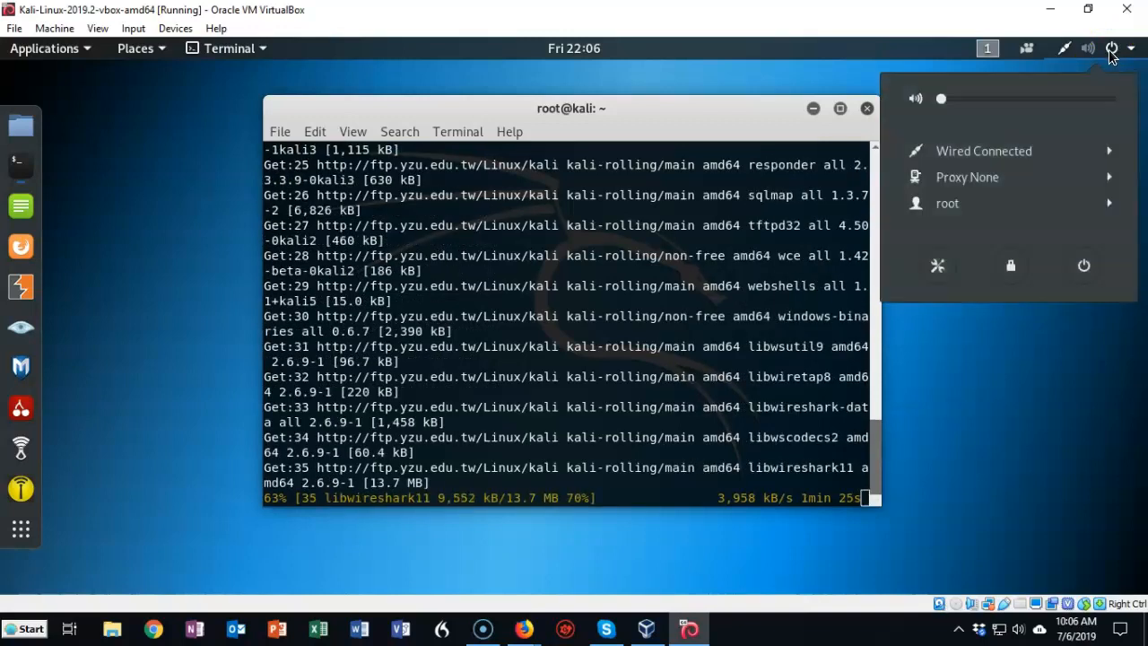
{"action": "left_click", "coordinate": [1089, 267]}
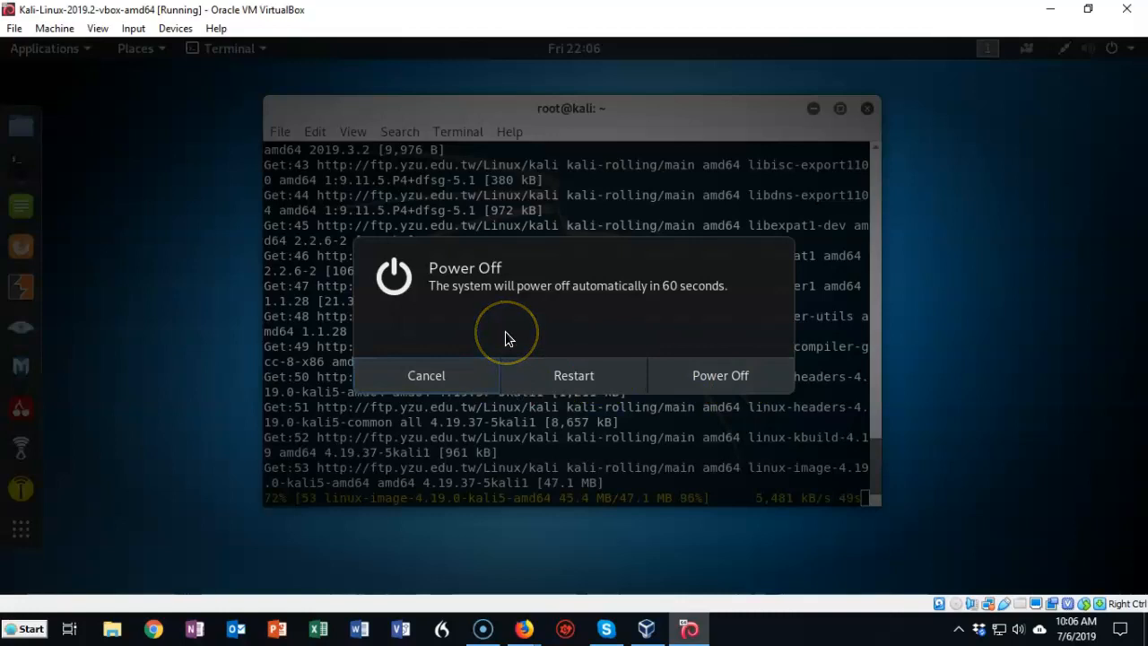
{"action": "left_click", "coordinate": [422, 378]}
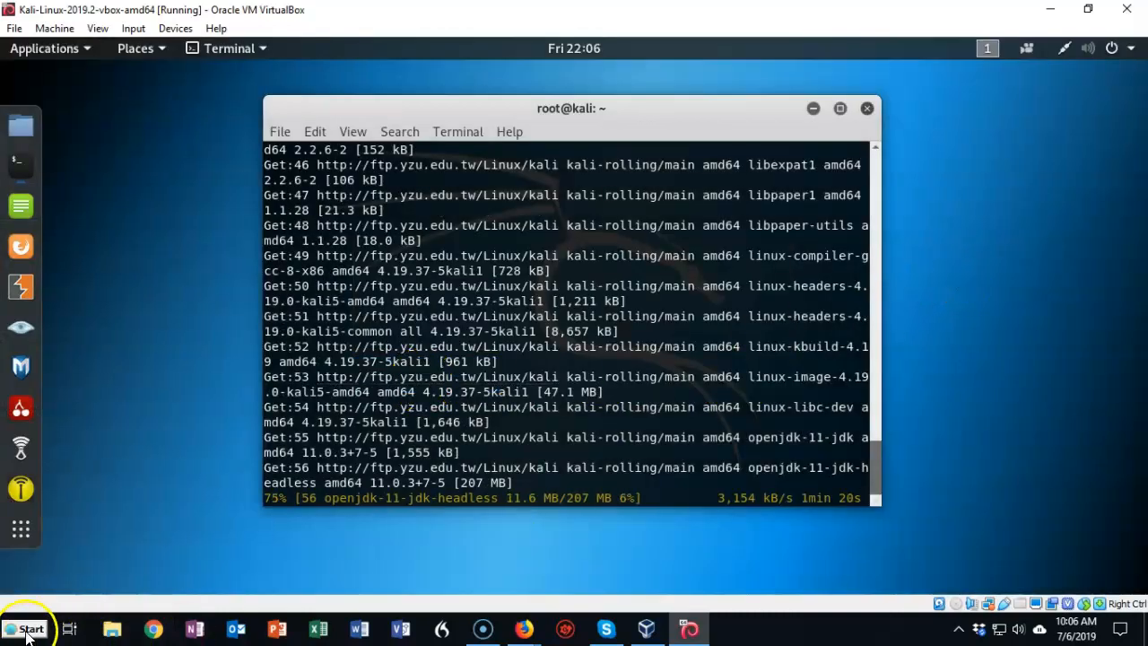